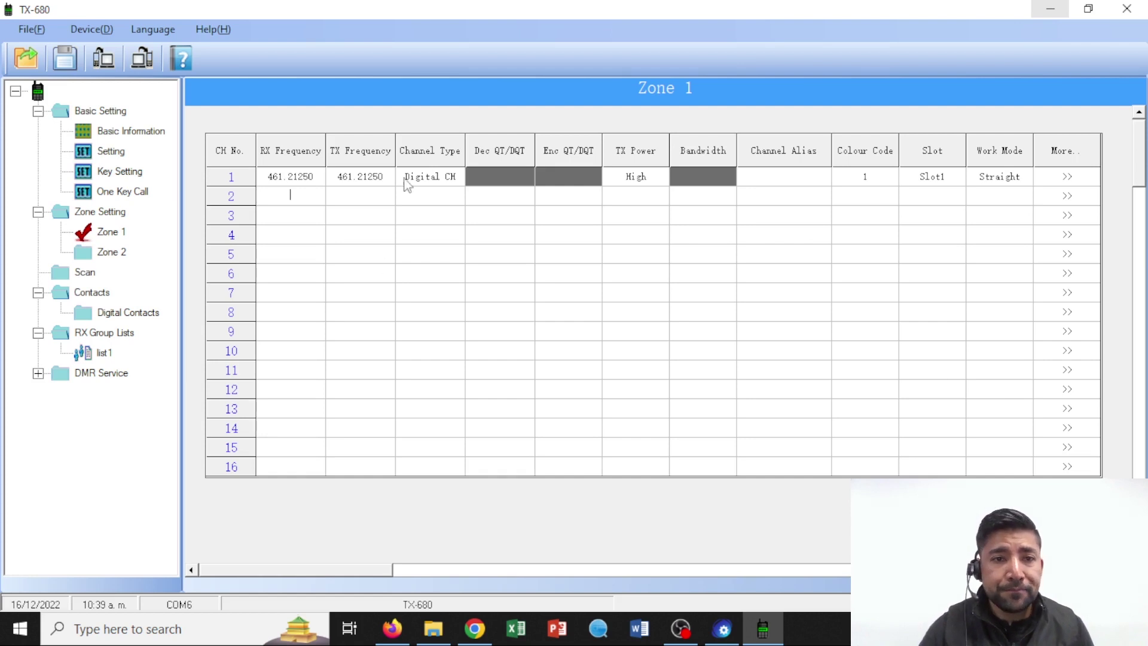
Read the current configuration from the radio and check the detailed digital settings of channel 1 in Zone 1
click(104, 65)
click(557, 370)
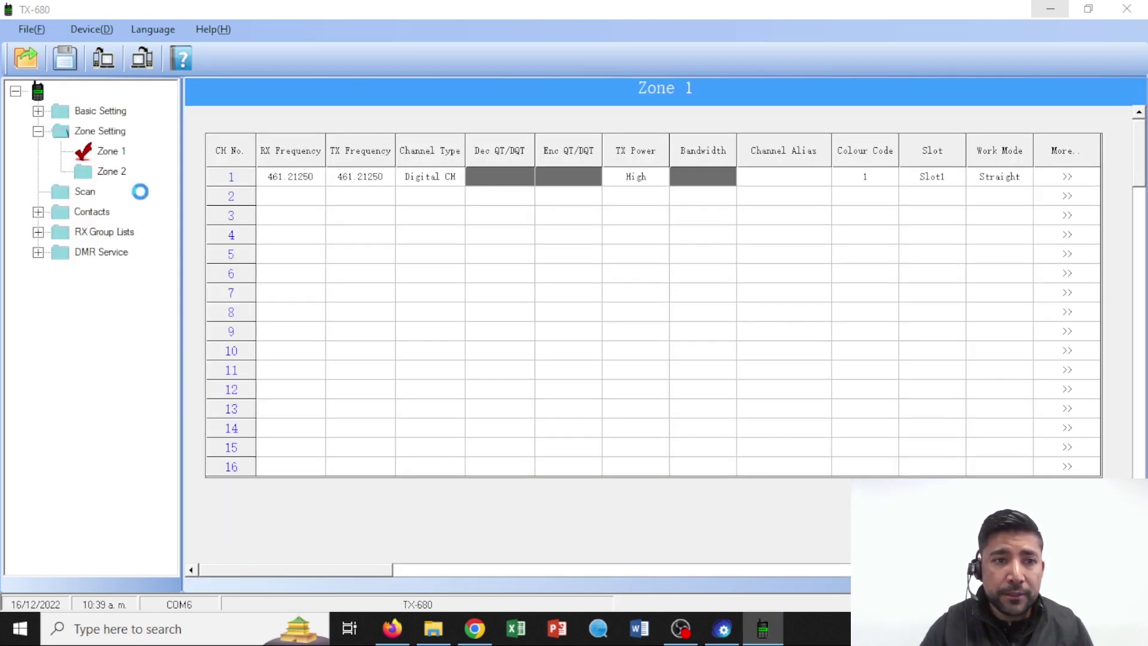
click(589, 367)
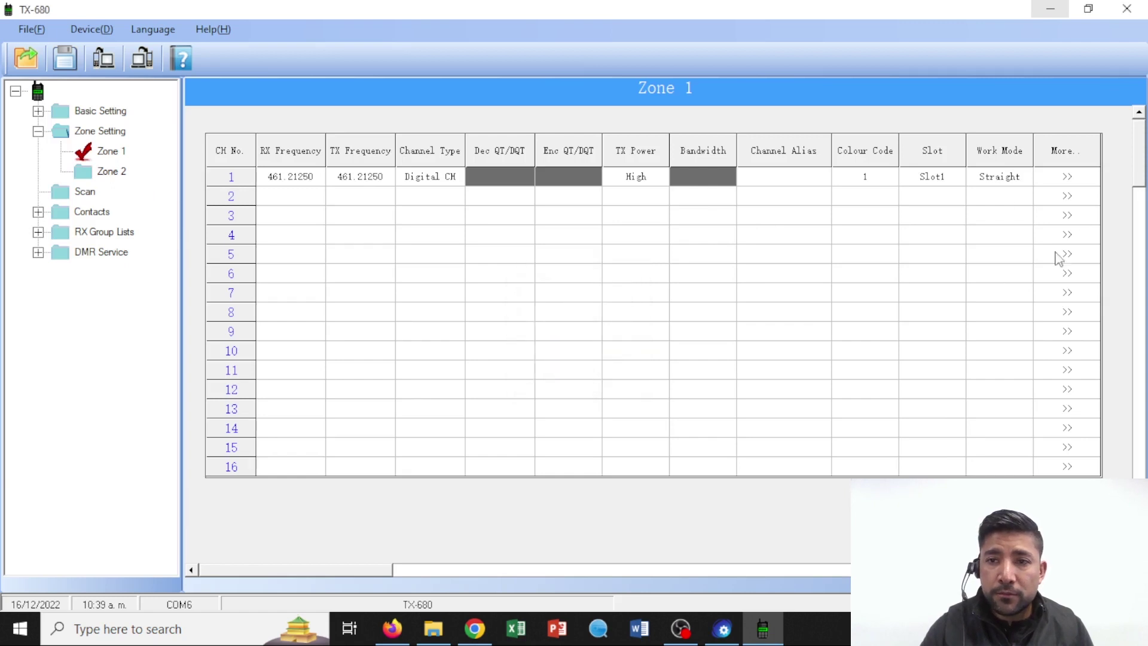
click(1067, 177)
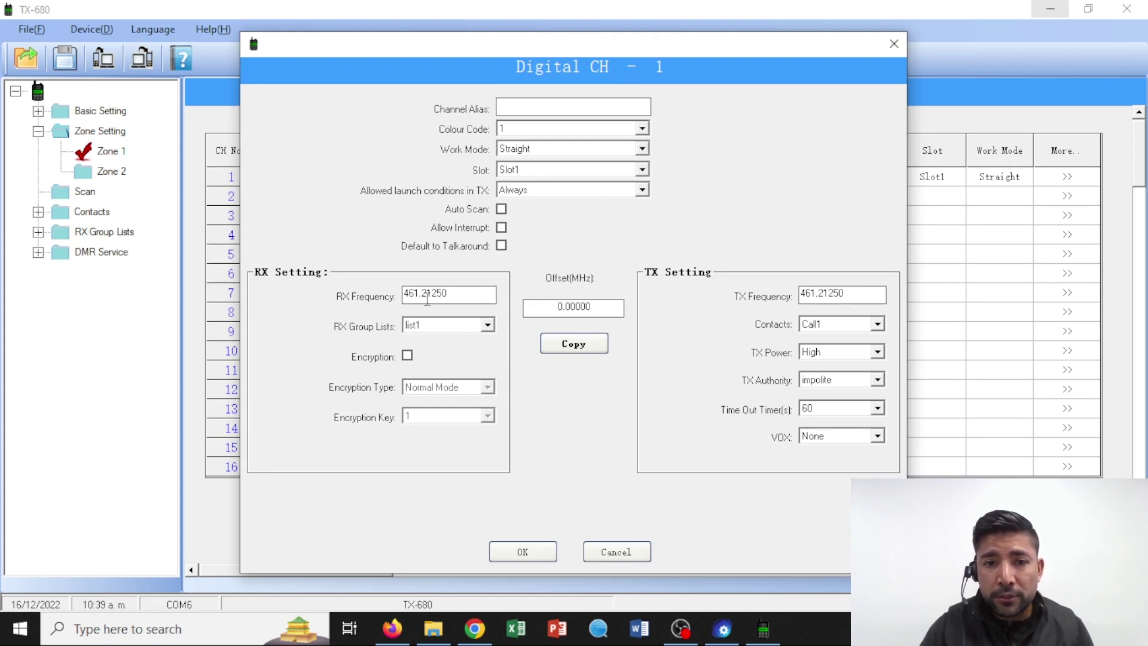
click(522, 552)
Add channel 2 to Zone 1 with an RX frequency of 461.21250
click(282, 200)
text(4)
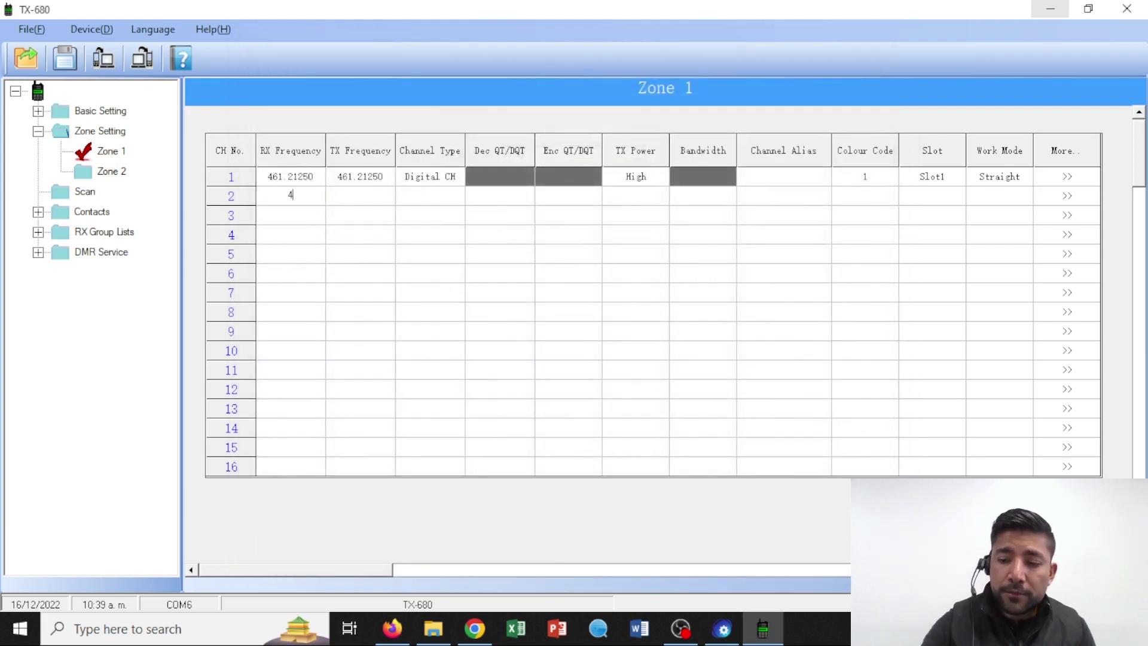
text(61.21250)
key(Tab)
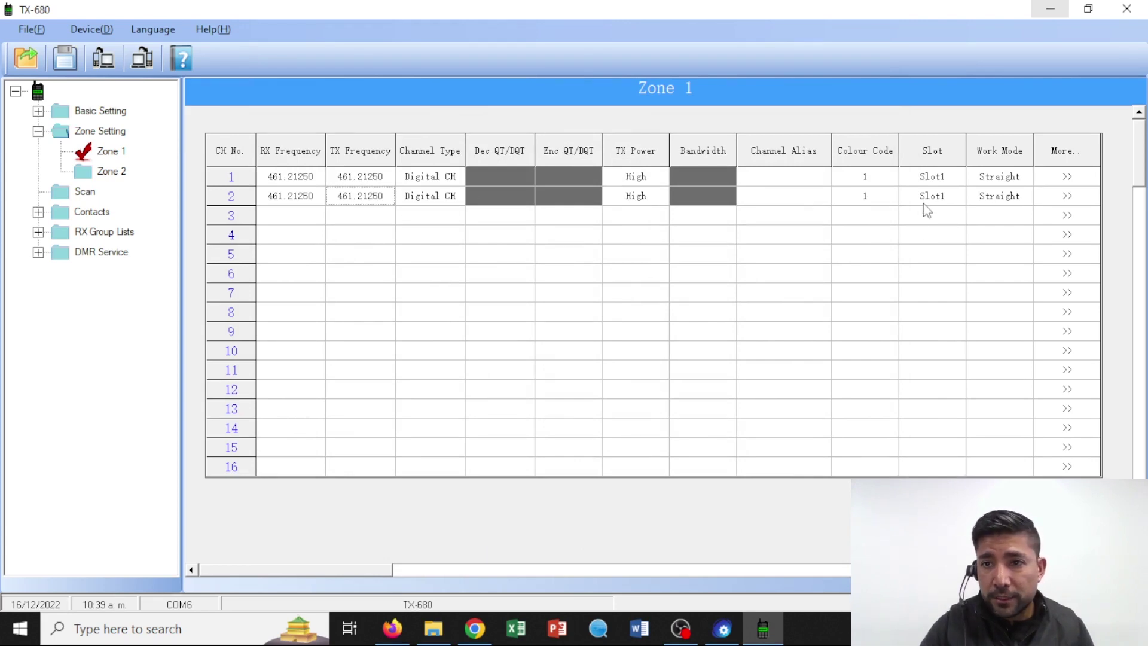
In channel 2's detailed settings, set the work mode to Double Slot and keep Slot1 as the slot
click(1062, 201)
click(1062, 199)
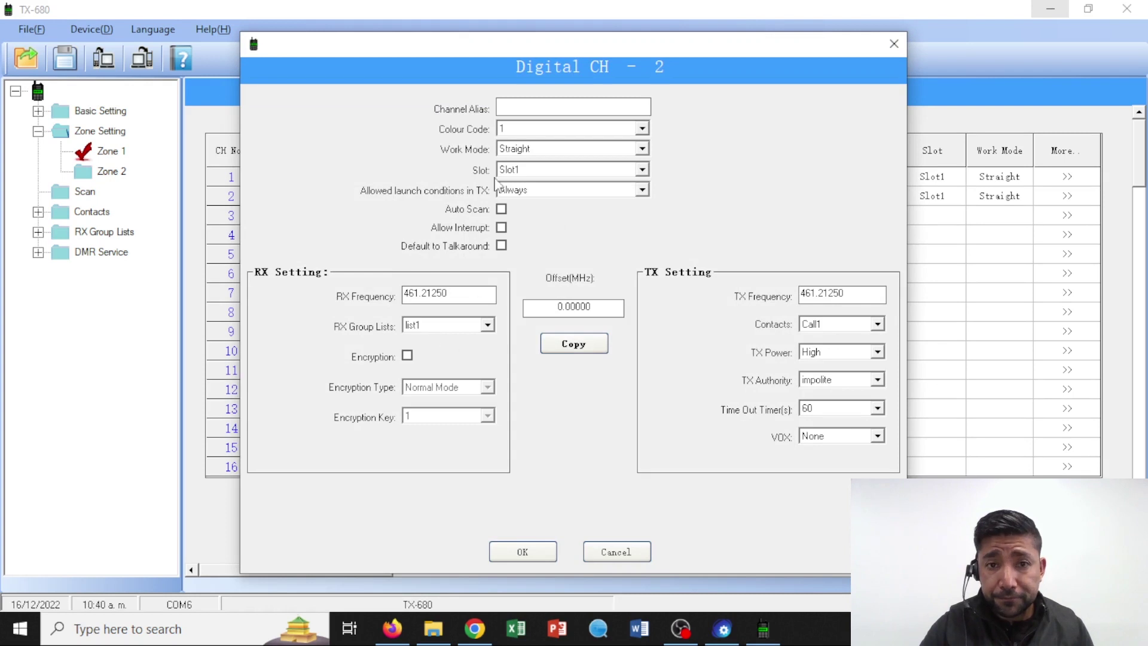
click(641, 148)
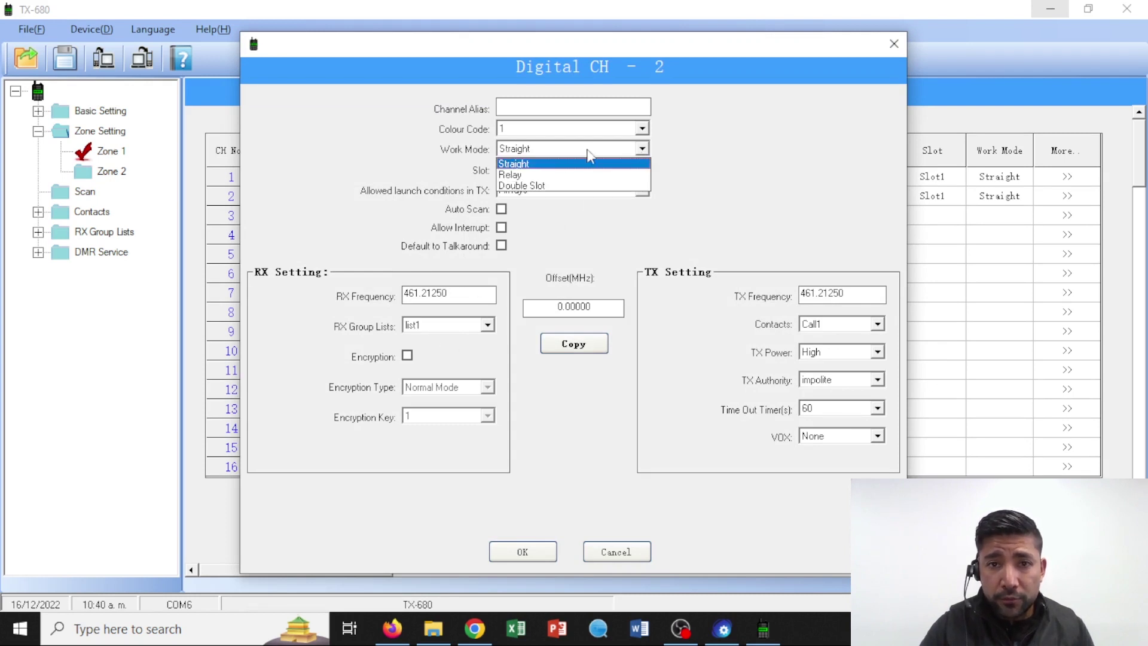
click(523, 185)
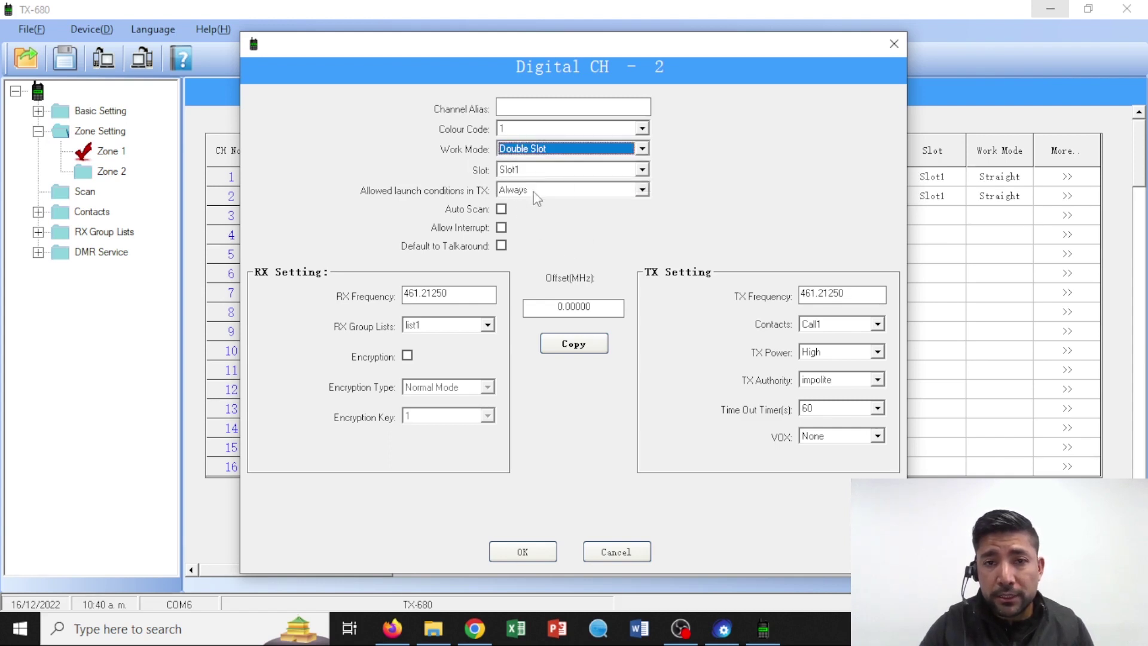
click(642, 170)
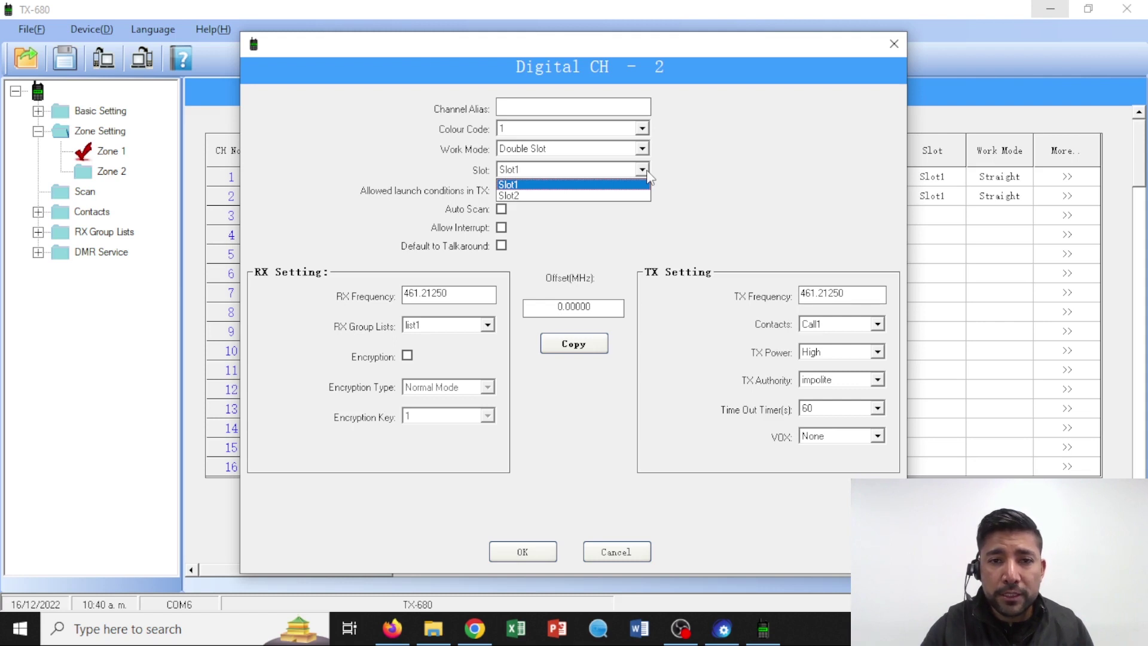
click(647, 170)
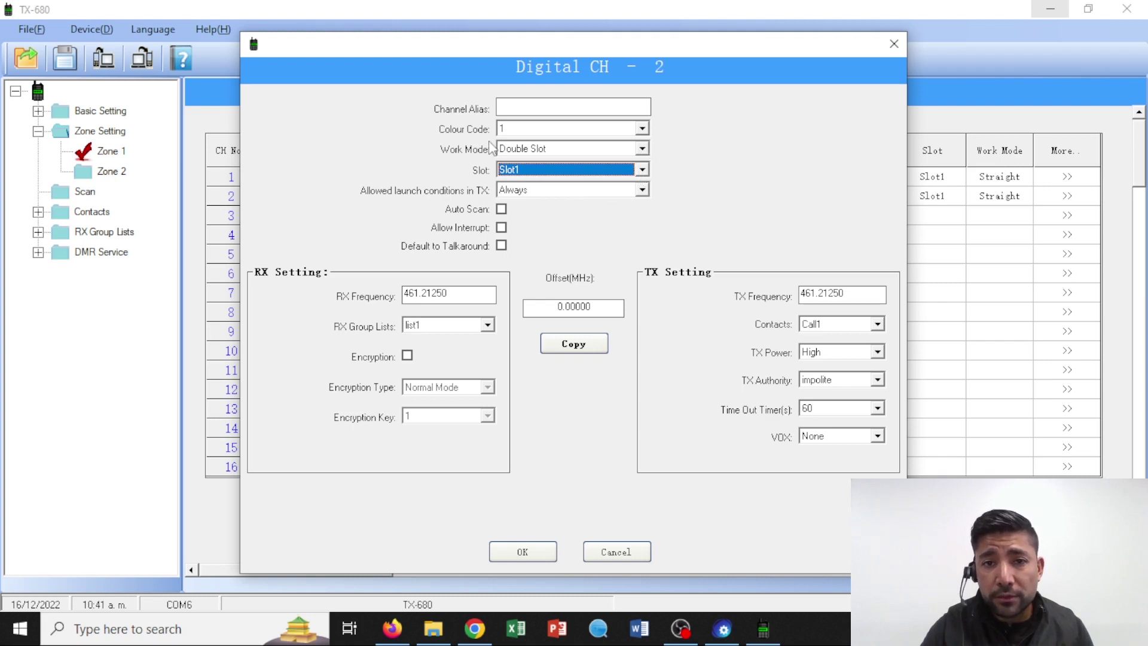
Review channel 2's work mode options, keep Double Slot, and apply the settings to its row in Zone 1
click(647, 151)
click(553, 154)
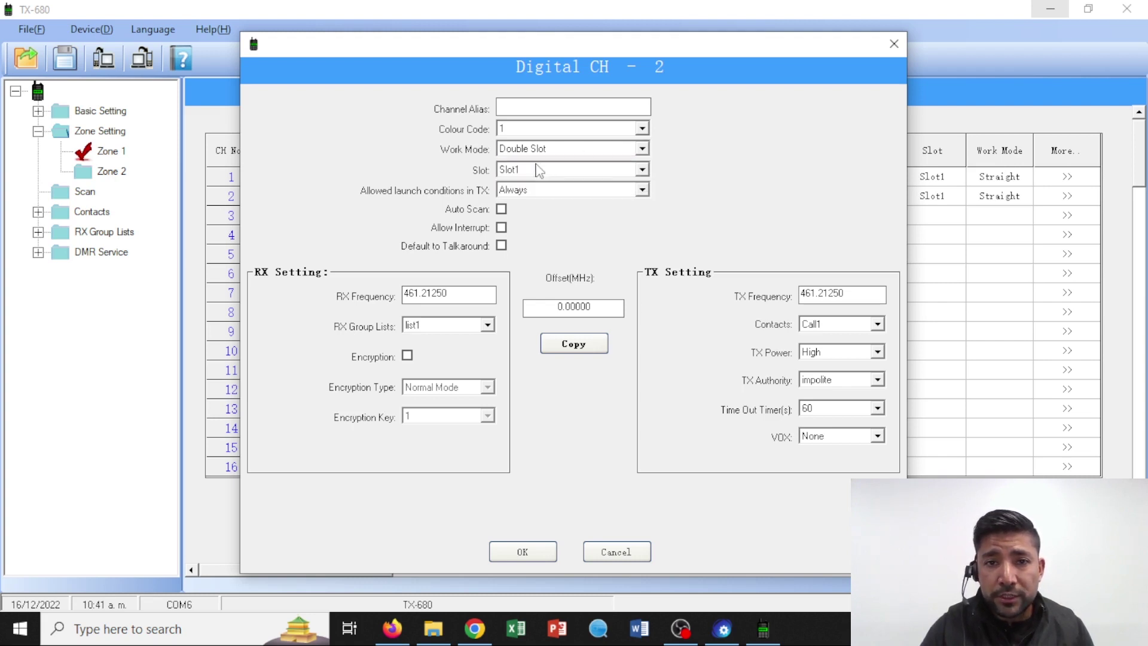
scroll(554, 171, up, 2)
click(640, 149)
click(514, 186)
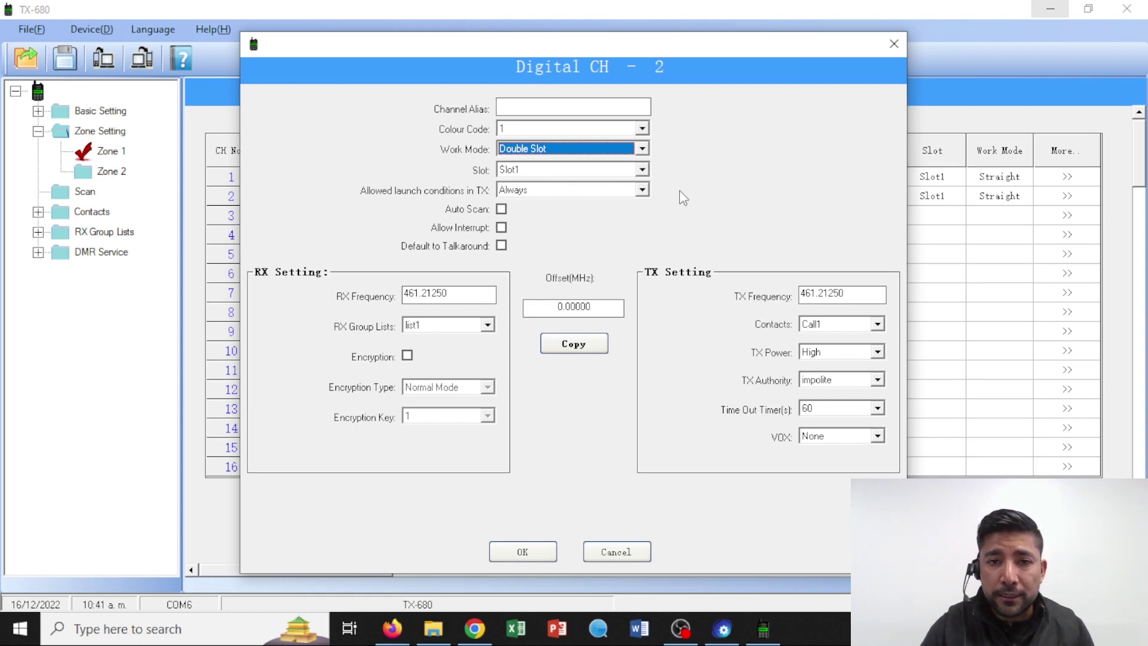
click(642, 149)
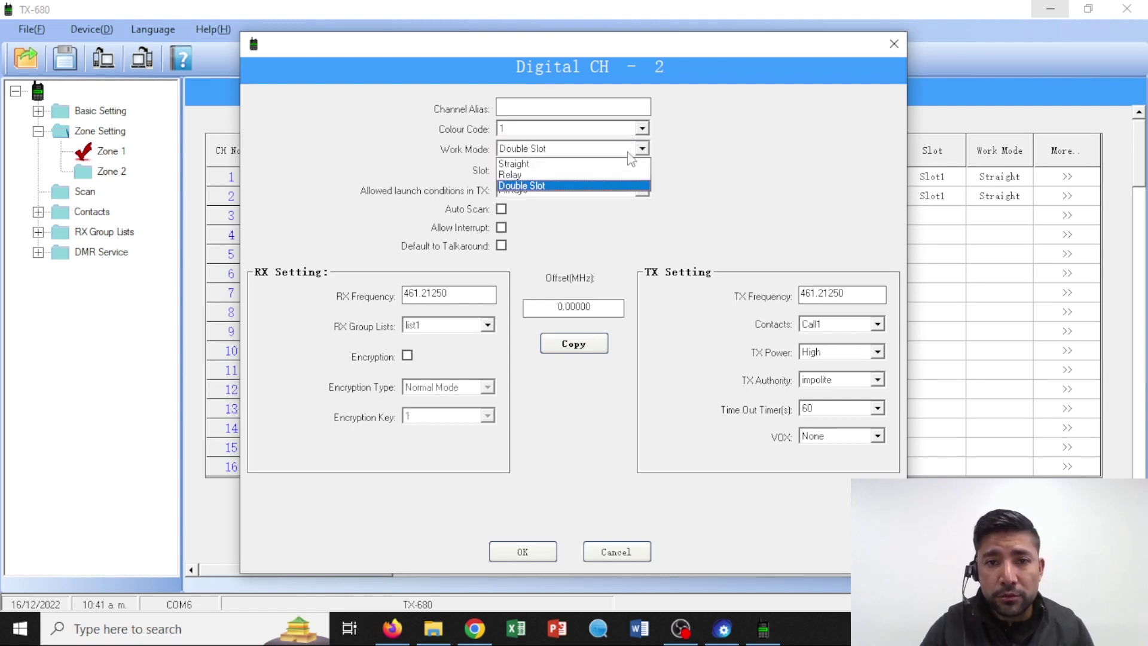
click(541, 188)
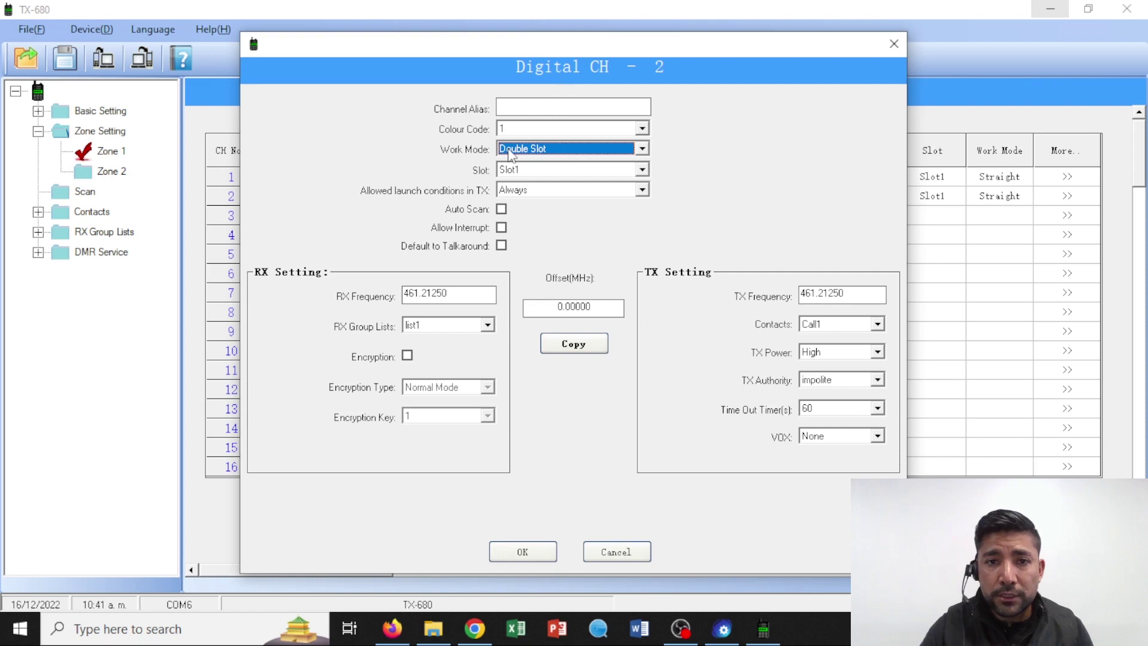
click(525, 551)
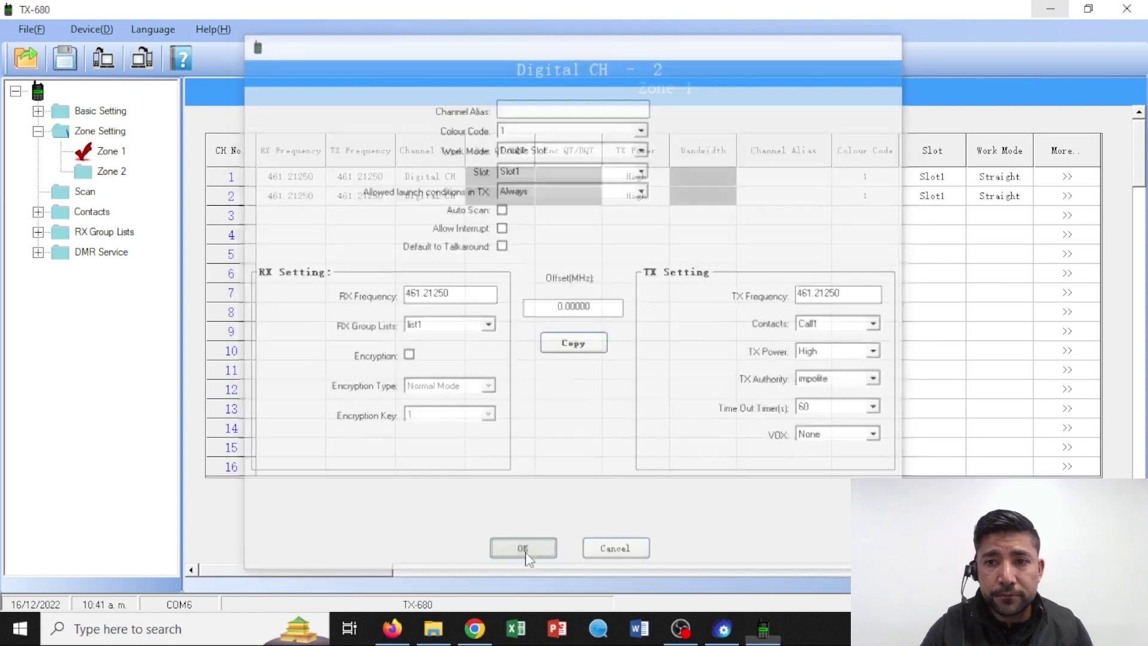
click(1000, 198)
click(992, 235)
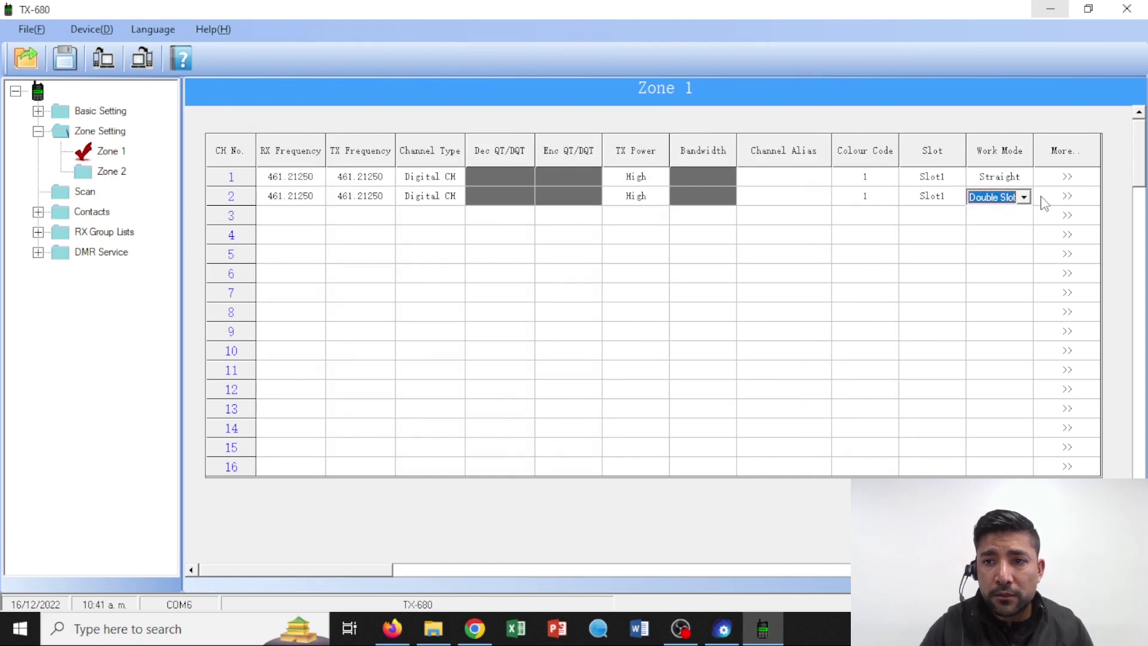
click(237, 201)
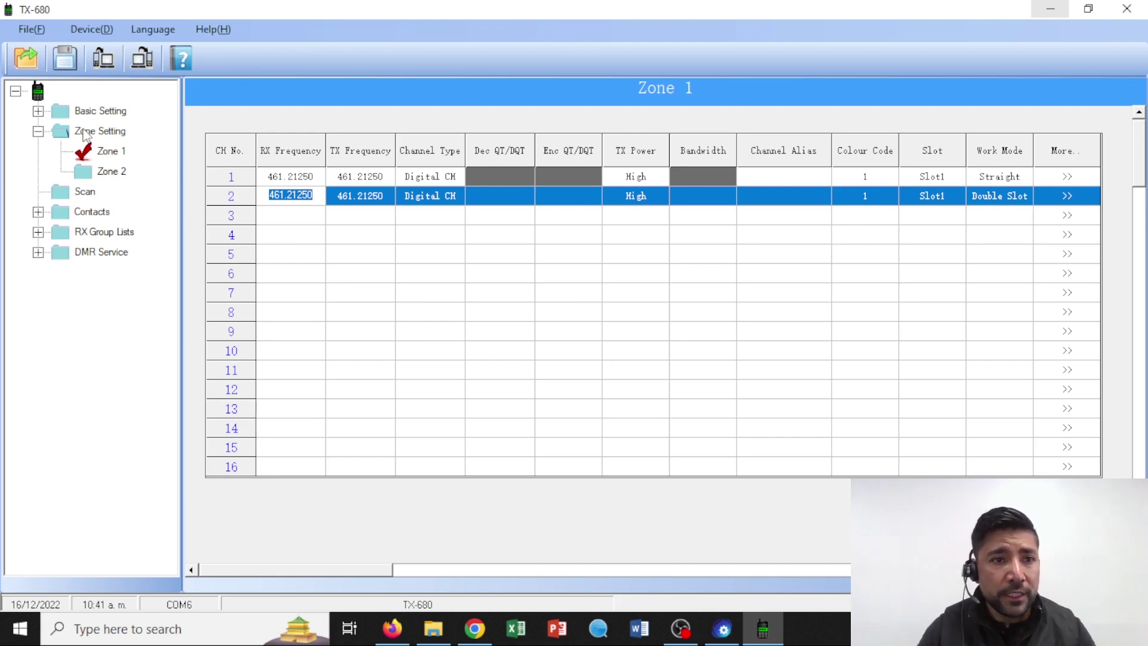
Check the radio ID in the basic settings and write the configuration to the radio
click(37, 111)
click(109, 151)
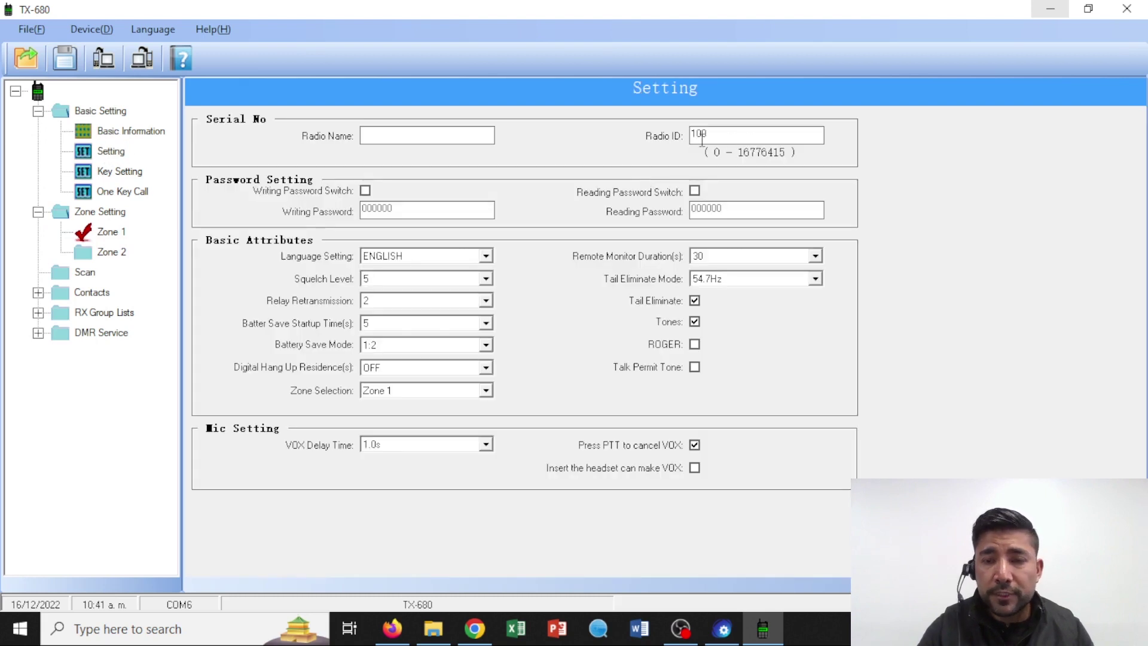
click(142, 58)
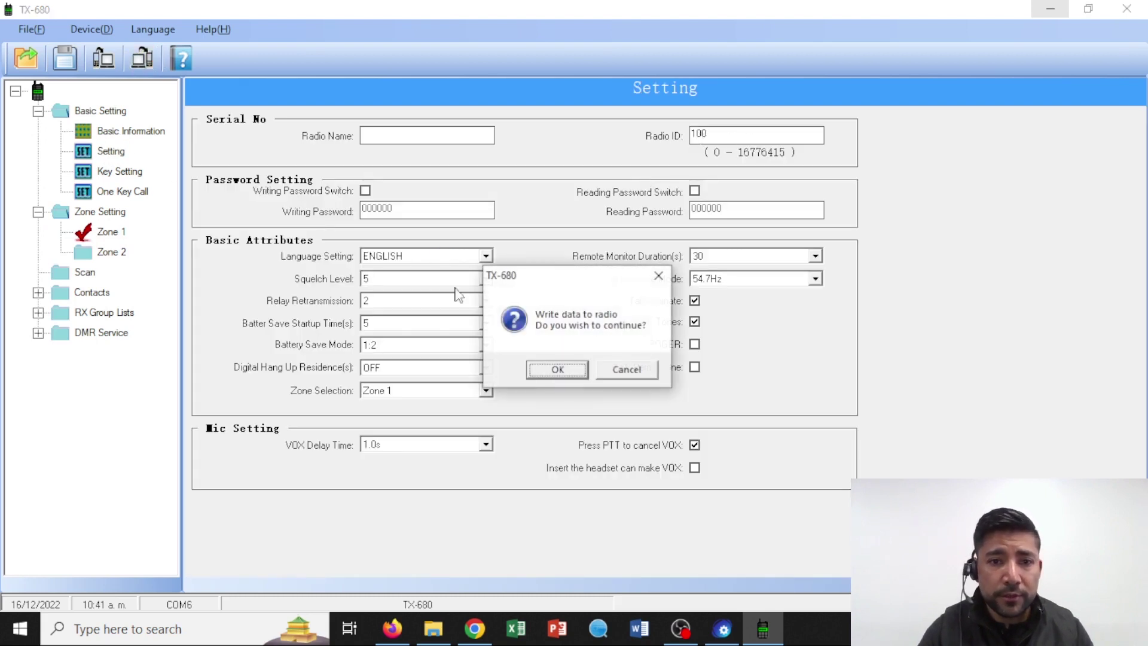
click(552, 368)
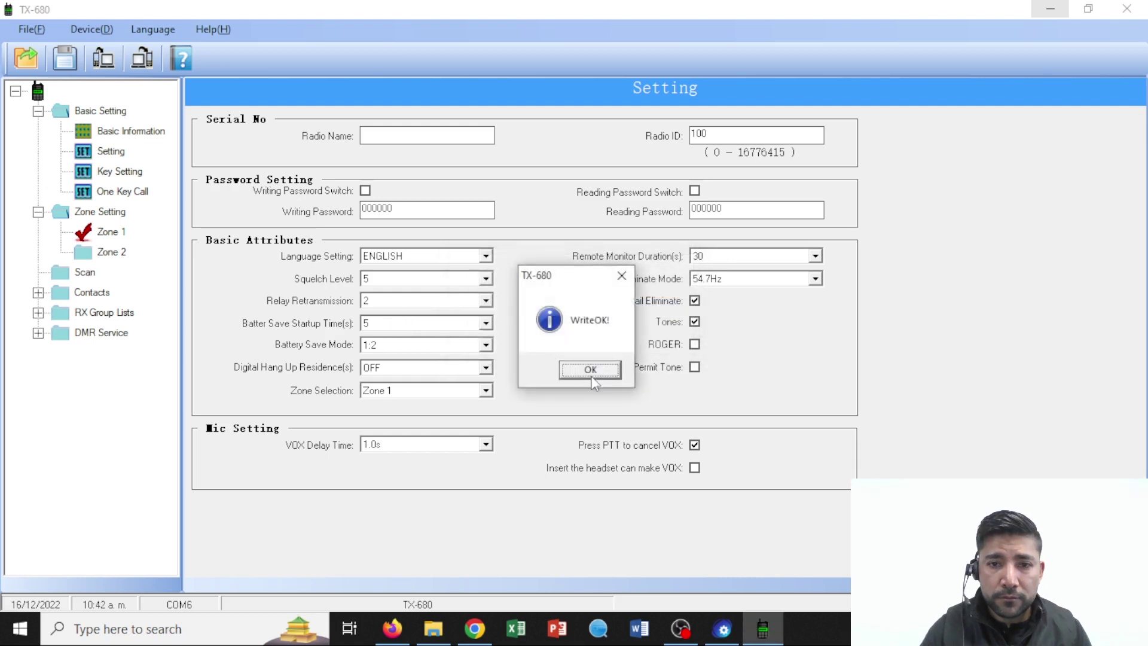
click(583, 374)
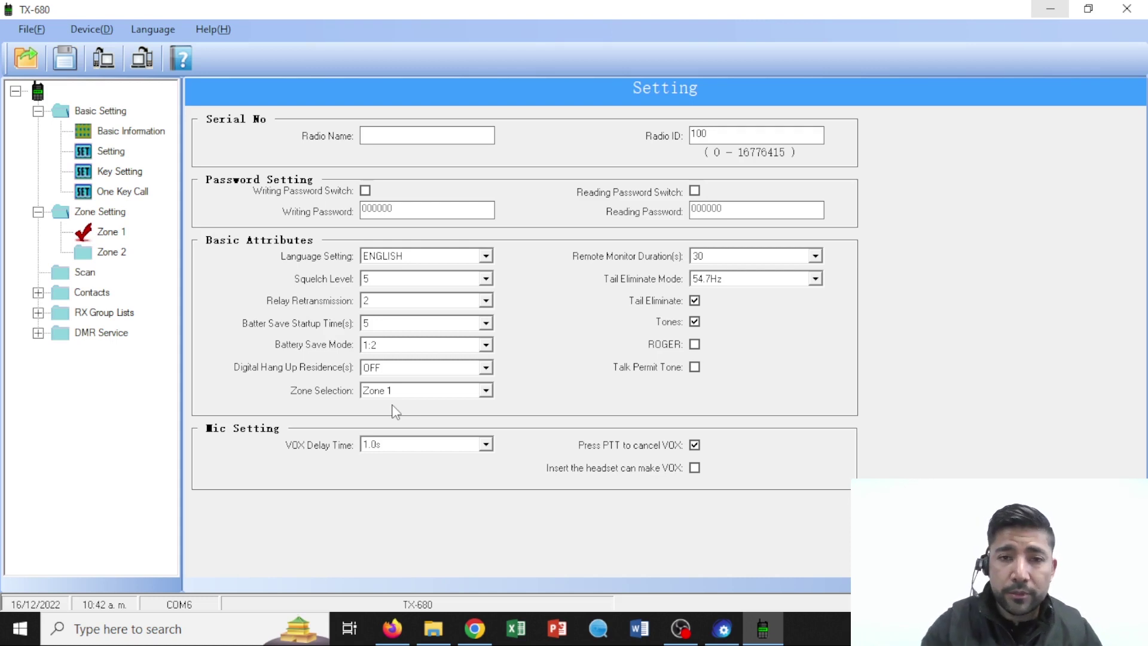
Set the radio ID to 101 and write the updated configuration to the radio
click(97, 153)
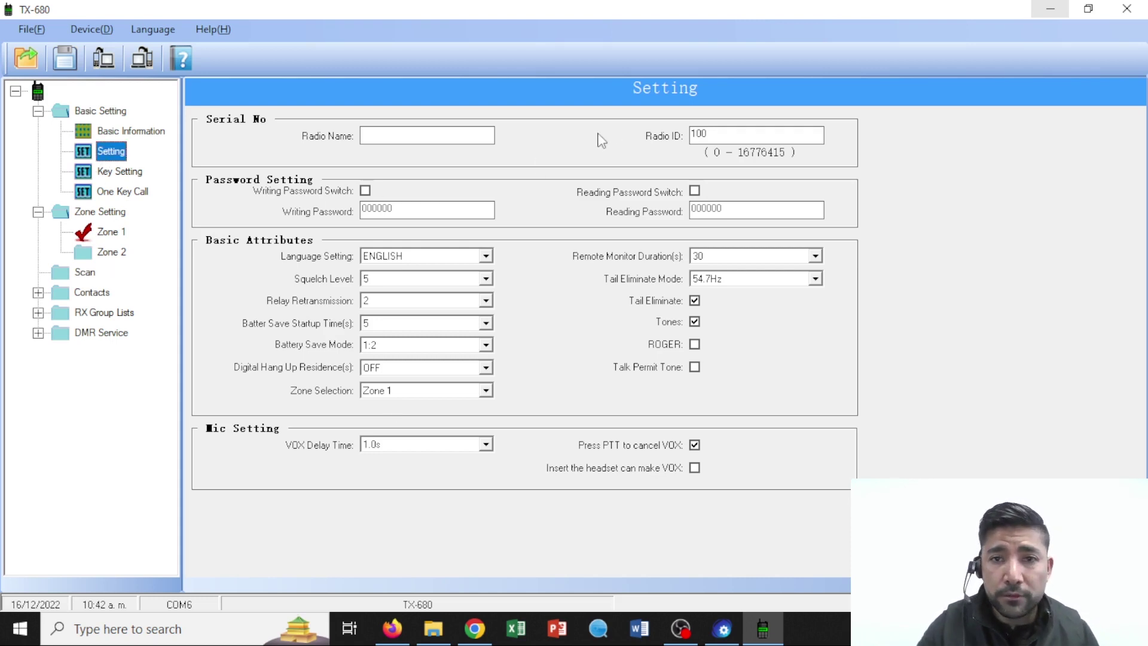
click(729, 135)
click(729, 134)
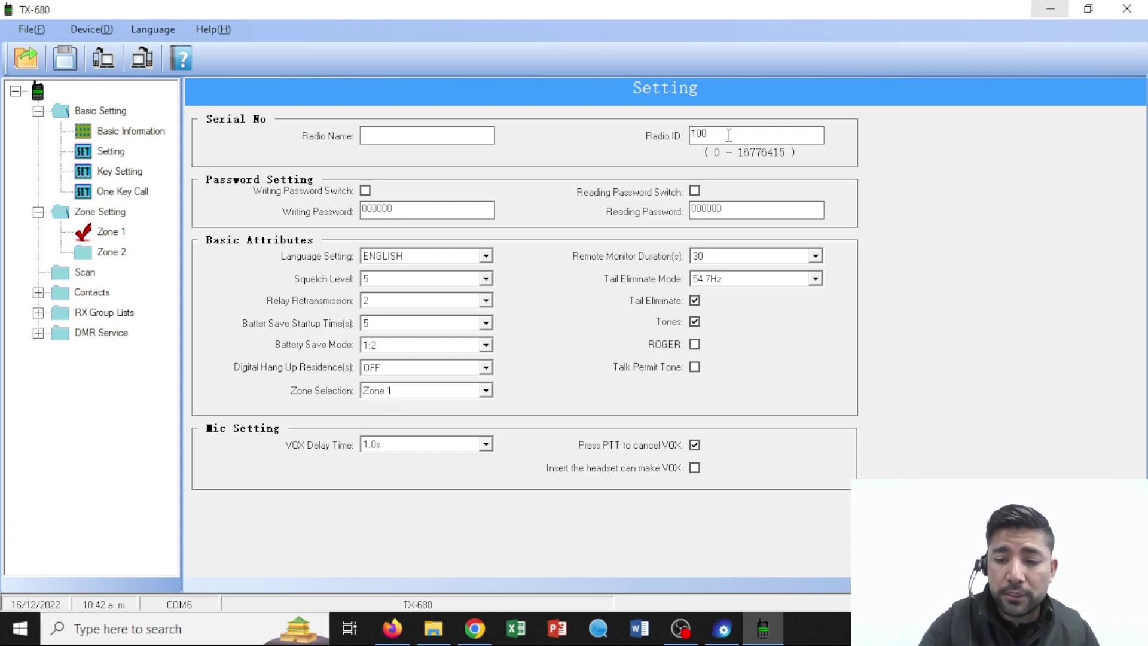
text(1)
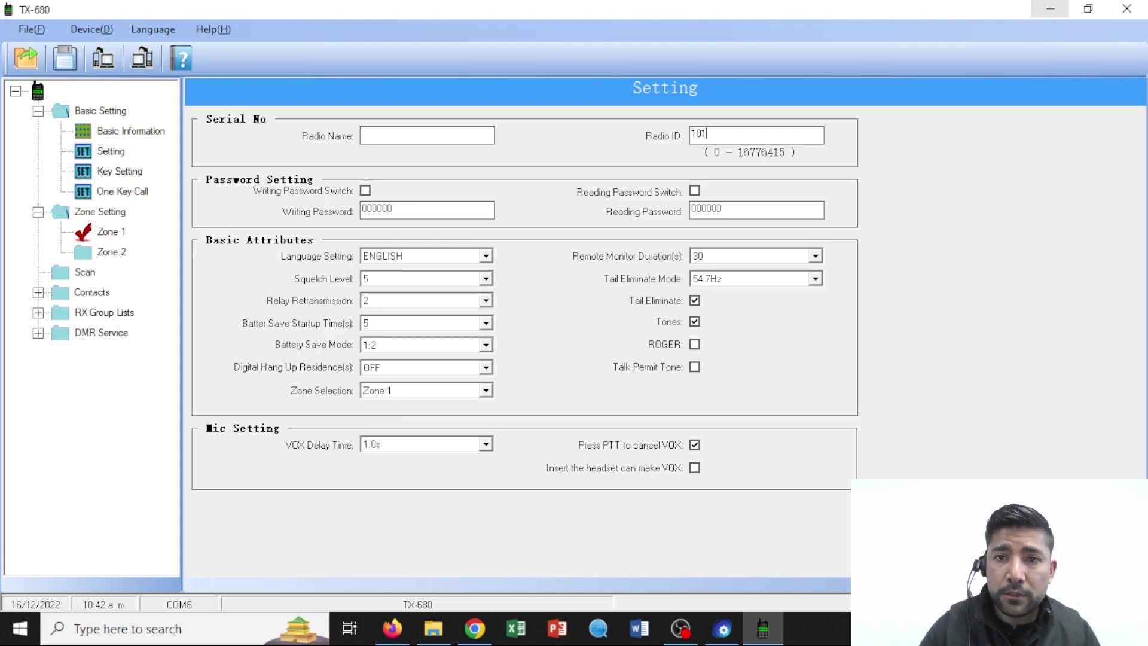
click(142, 58)
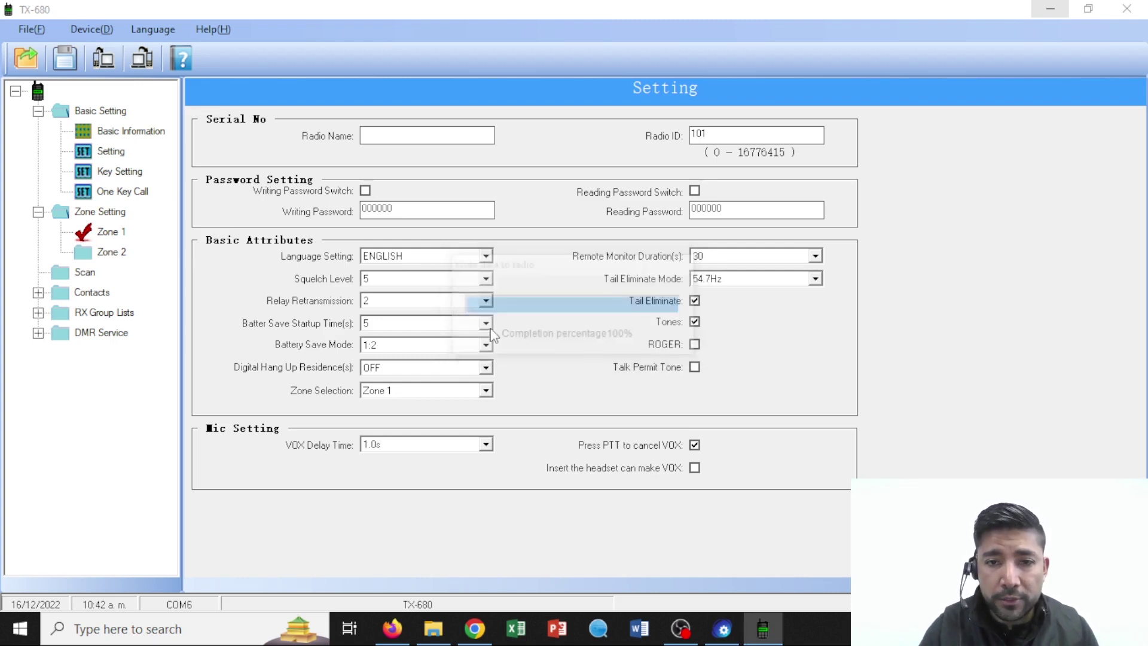
click(590, 369)
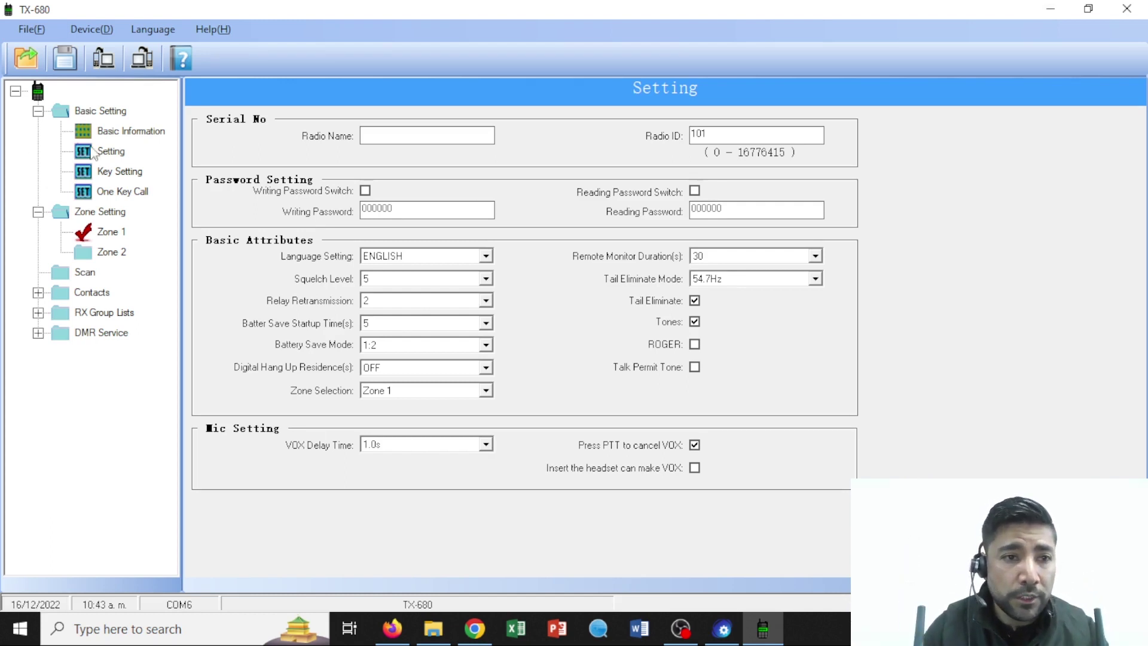
Examine the work modes of the two channels in the Zone 1 channel list
click(111, 232)
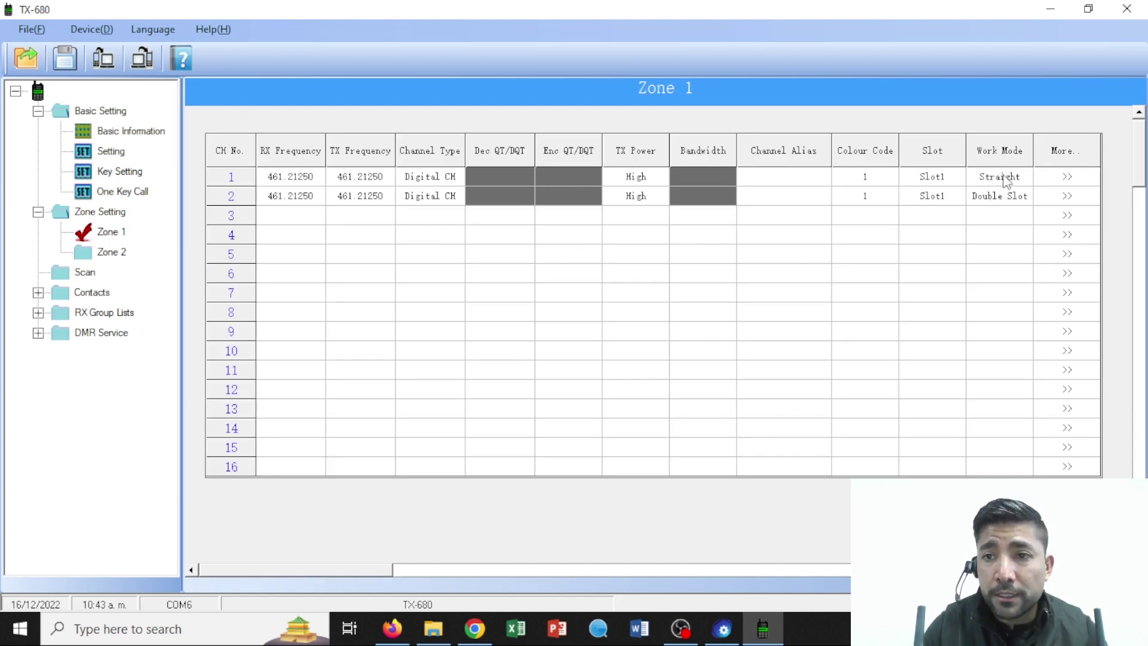